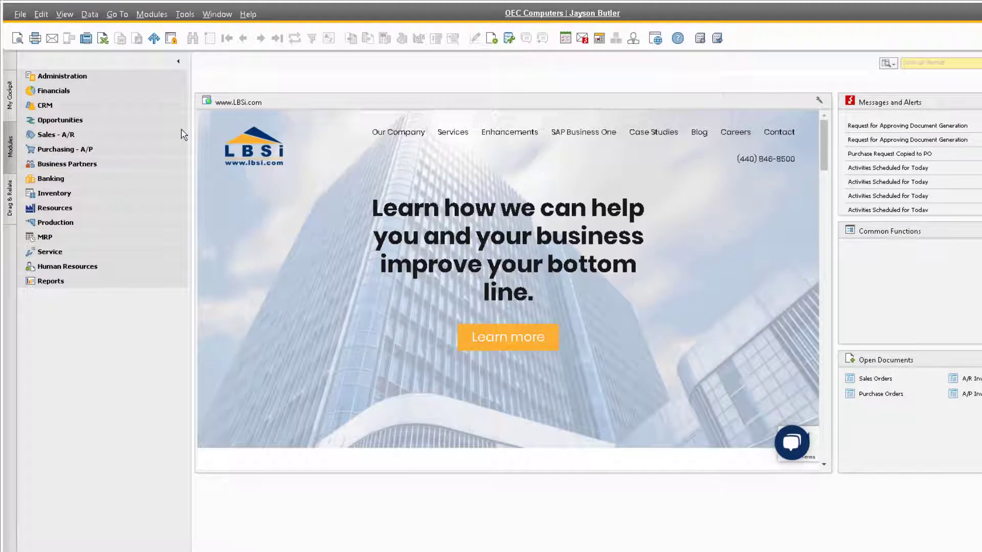
- Expand the Administration module and its License group in the Modules panel
{"action": "left_click", "coordinate": [122, 78]}
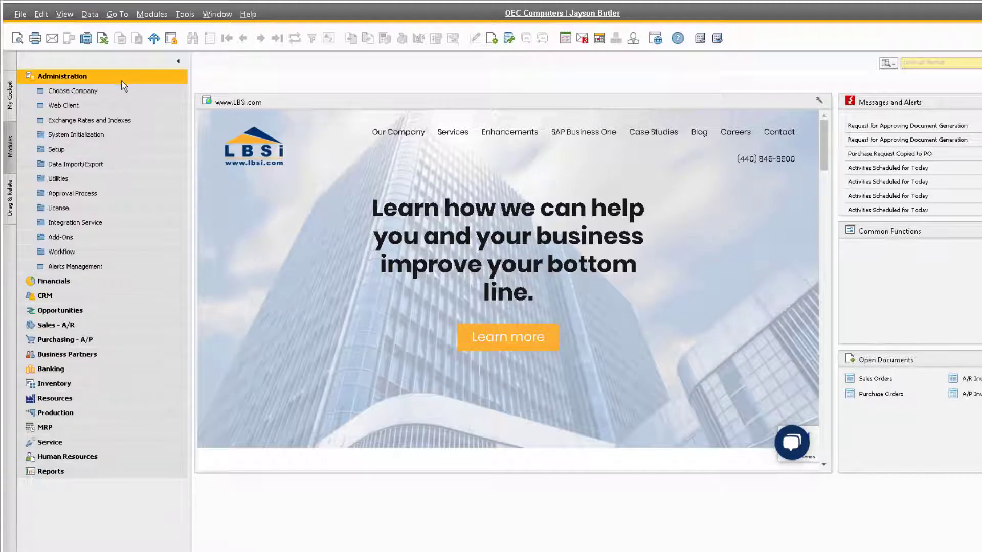
{"action": "left_click", "coordinate": [103, 208]}
- Open License Administration, refresh it, toggle the license server lock and accept the system message
{"action": "left_click", "coordinate": [153, 227]}
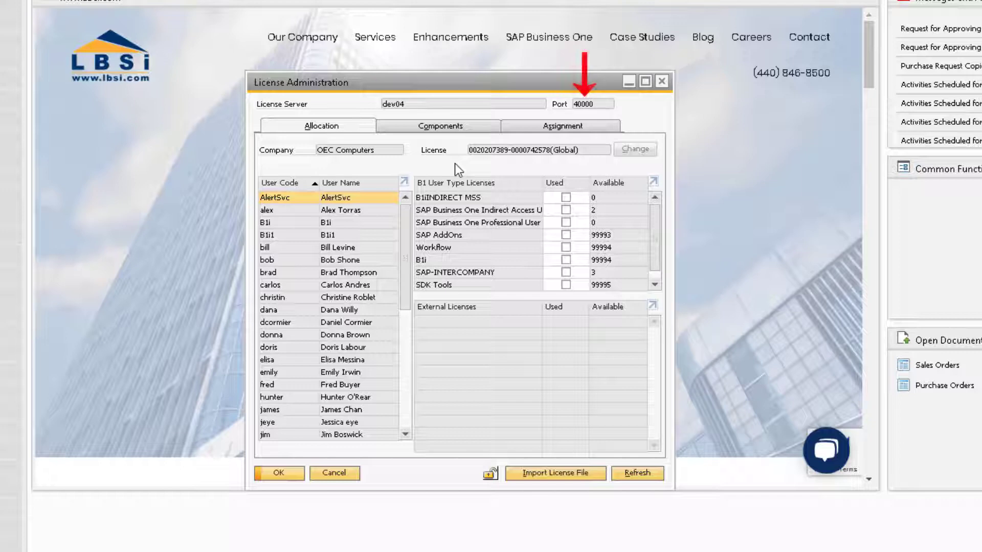
{"action": "left_click", "coordinate": [655, 474]}
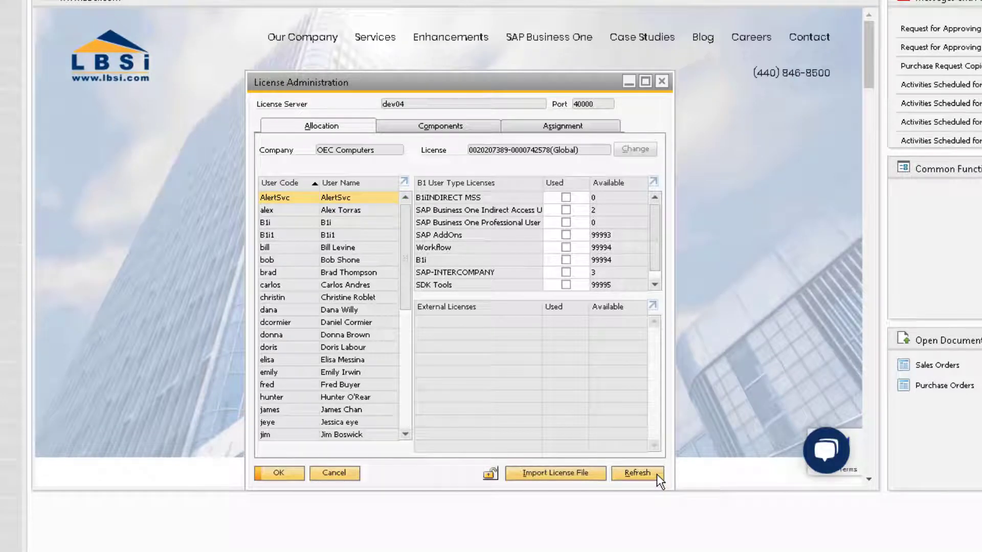
{"action": "left_click", "coordinate": [490, 472]}
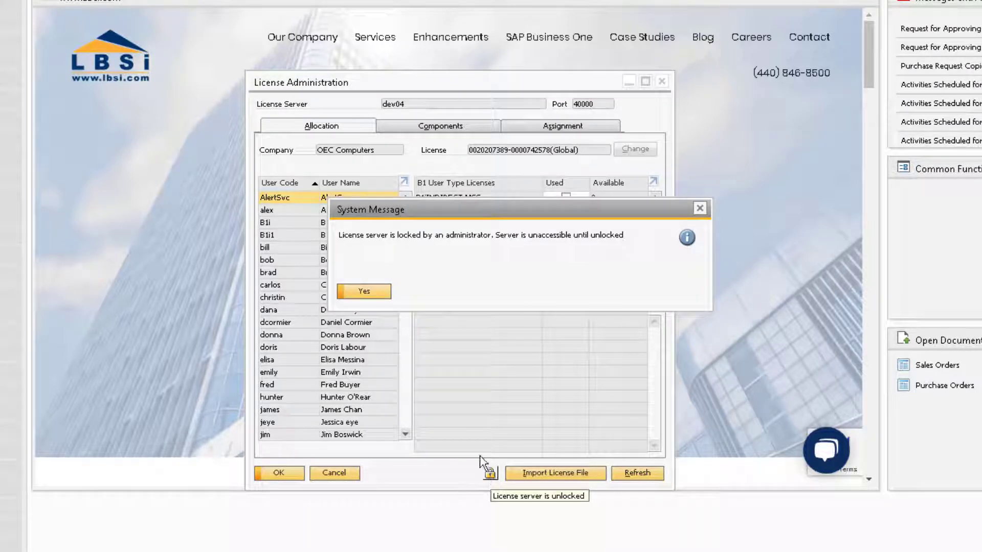
{"action": "left_click", "coordinate": [364, 291]}
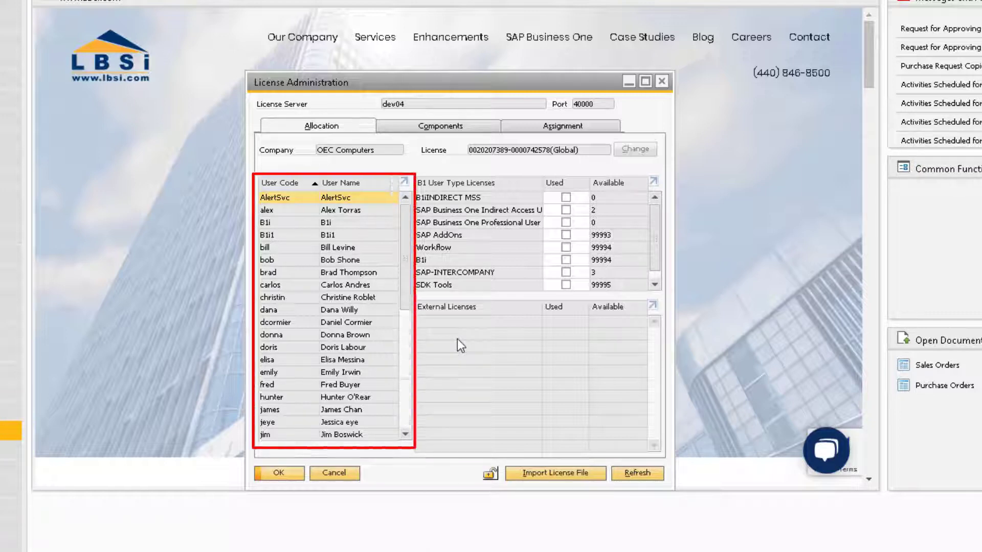
- Compare several users' licences, then check the Professional User component: 3 total, 0 available
{"action": "left_click", "coordinate": [329, 208]}
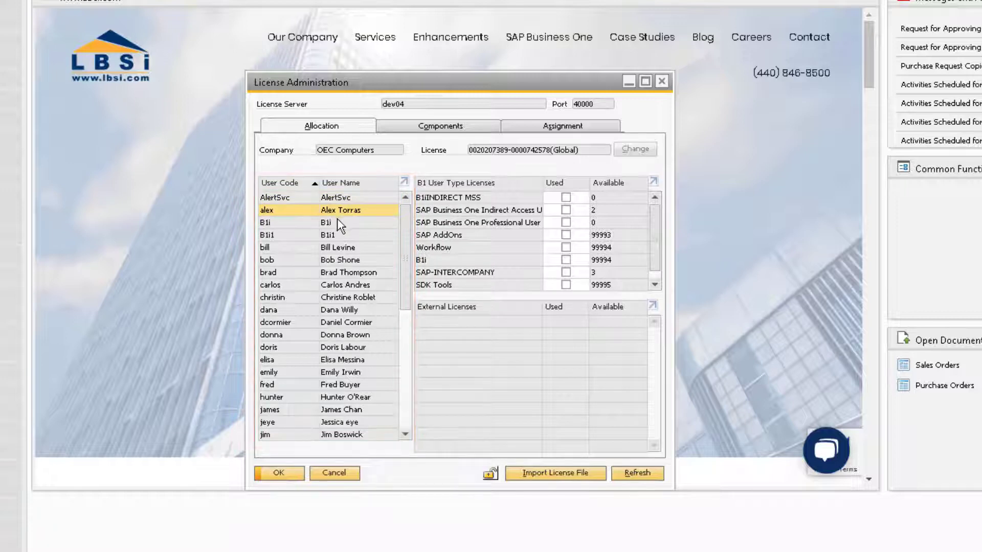
{"action": "left_click", "coordinate": [328, 222]}
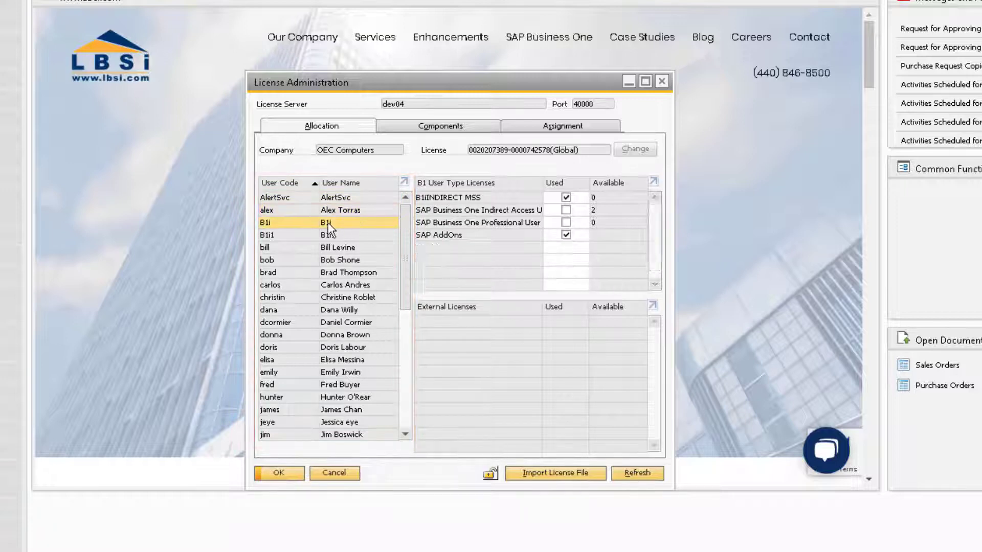
{"action": "left_click", "coordinate": [330, 260]}
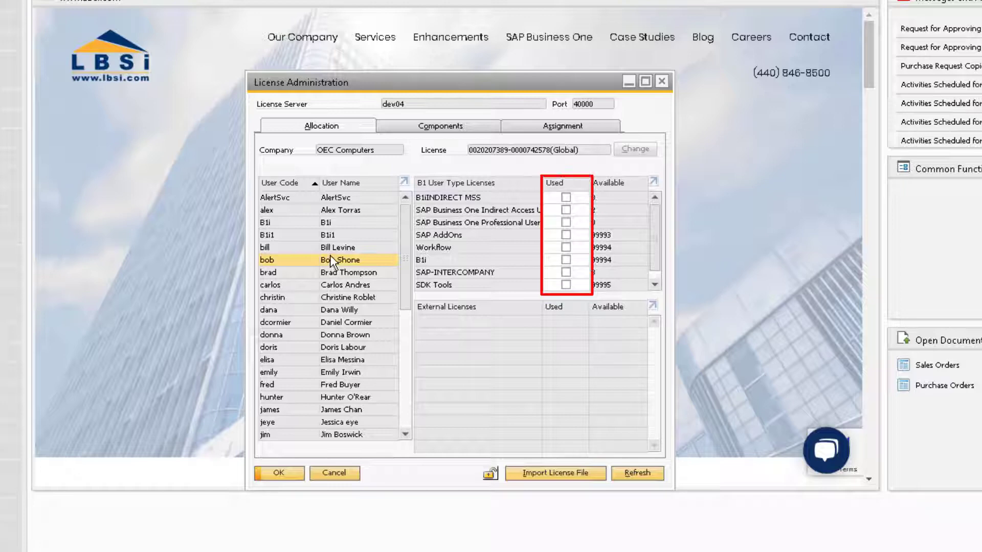
{"action": "left_click", "coordinate": [332, 247]}
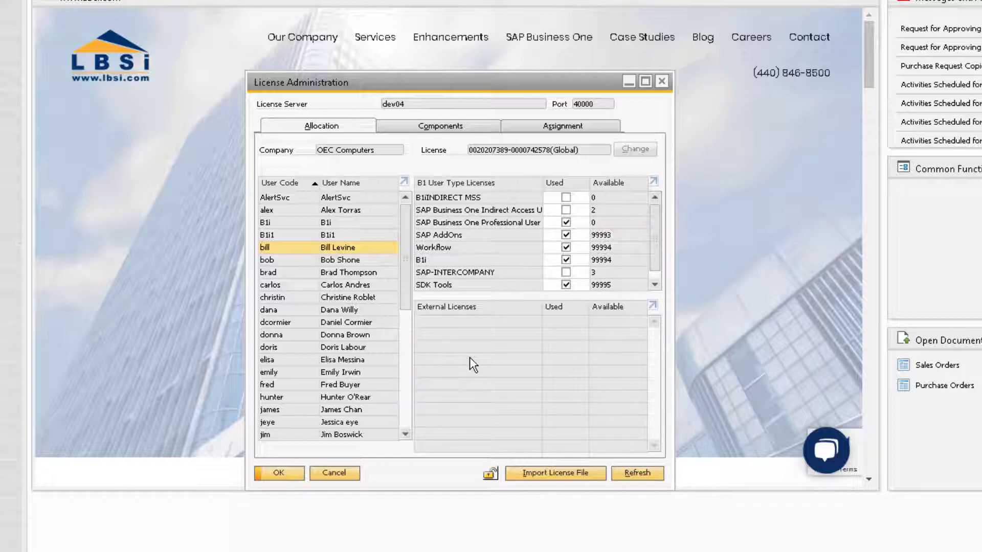
{"action": "left_click", "coordinate": [459, 125]}
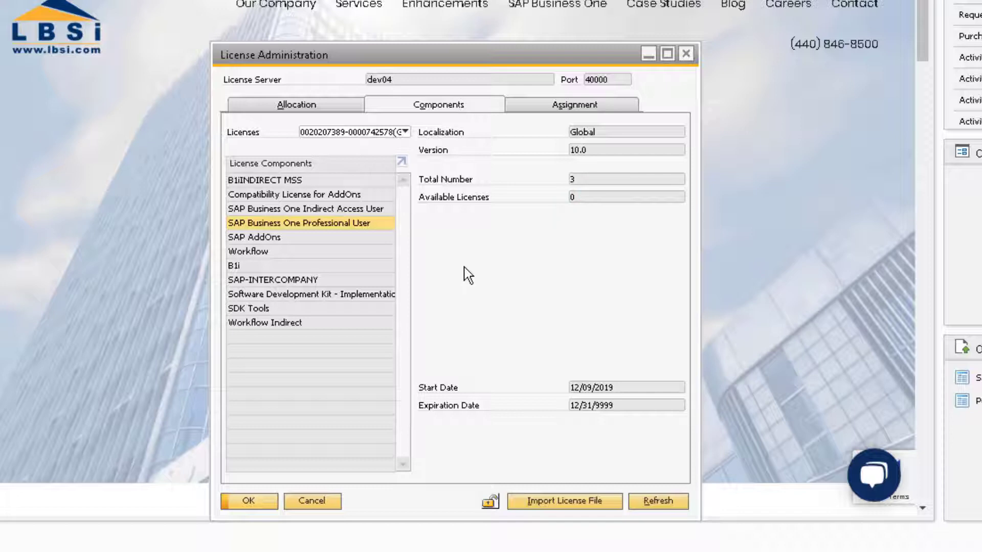
- Step through users on the Allocation tab, then view the Assignment tab with Professional at 3 assigned, 0 free
{"action": "left_click", "coordinate": [319, 108]}
{"action": "left_click", "coordinate": [329, 259]}
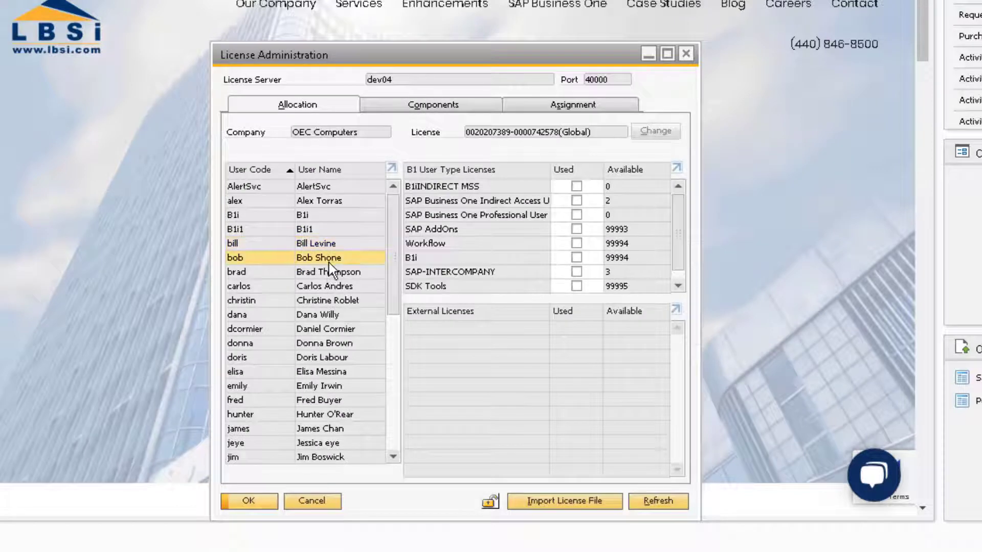
{"action": "left_click", "coordinate": [327, 273]}
{"action": "left_click", "coordinate": [324, 287]}
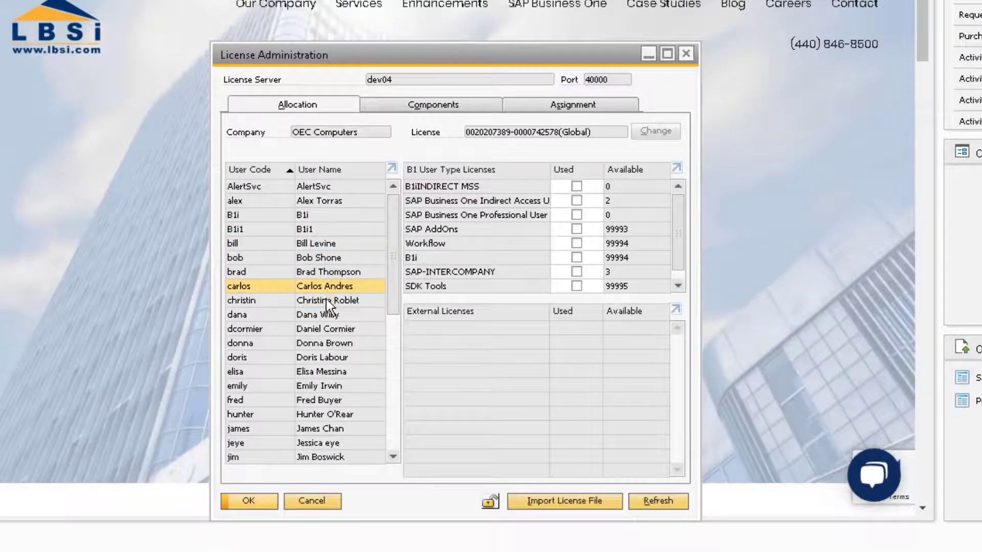
{"action": "left_click", "coordinate": [326, 301]}
{"action": "left_click", "coordinate": [330, 315]}
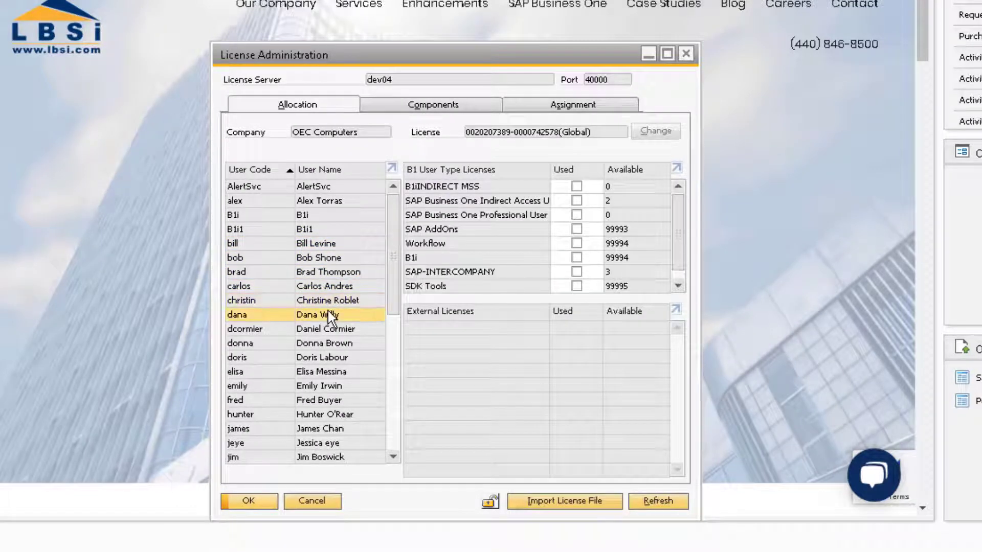
{"action": "left_click", "coordinate": [616, 114]}
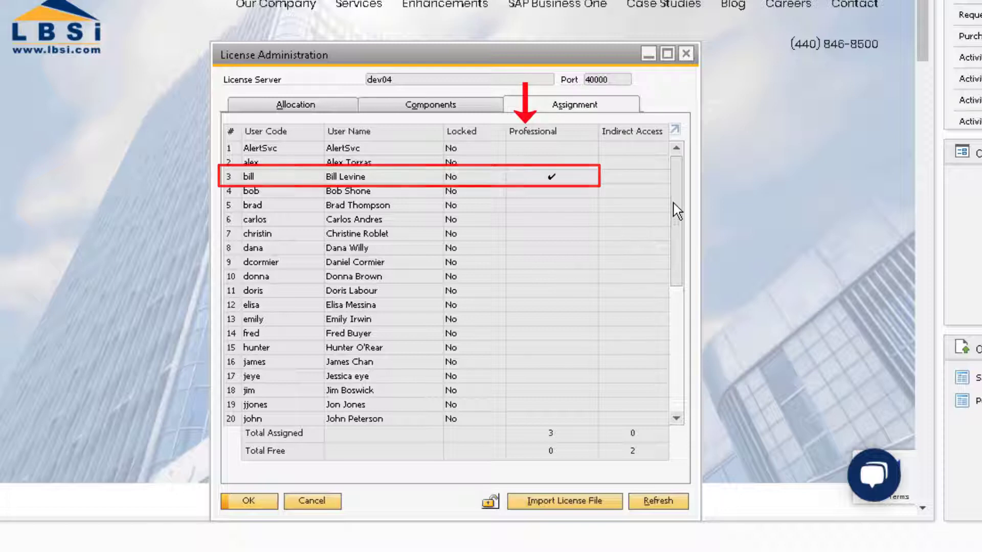
- Scroll through the Assignment table of Professional licence holders
{"action": "left_click_drag", "start_coordinate": [675, 211], "coordinate": [687, 317]}
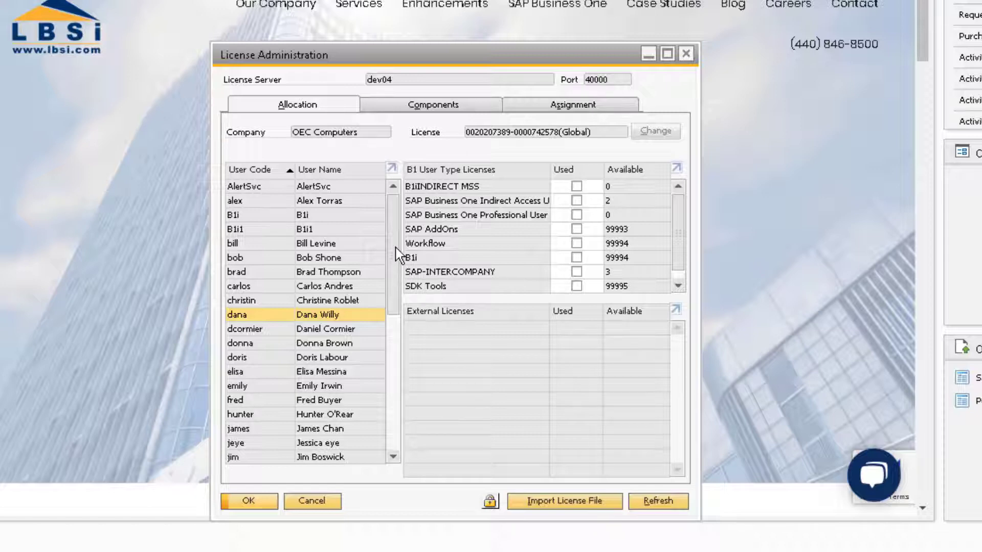
- Untick Professional User, SAP AddOns, Workflow, B1i and SDK Tools for the lower Professional user
{"action": "left_click_drag", "start_coordinate": [397, 249], "coordinate": [388, 424]}
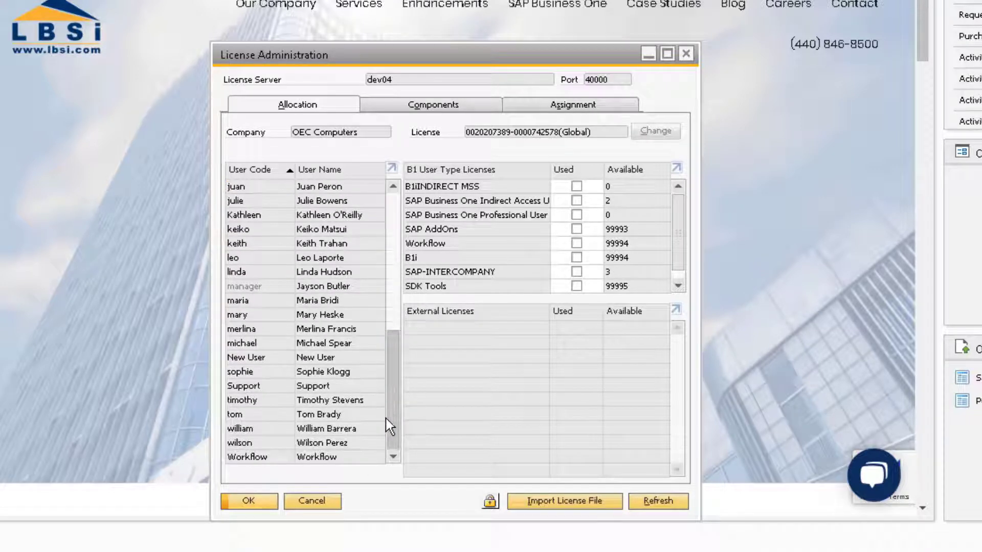
{"action": "left_click", "coordinate": [356, 220]}
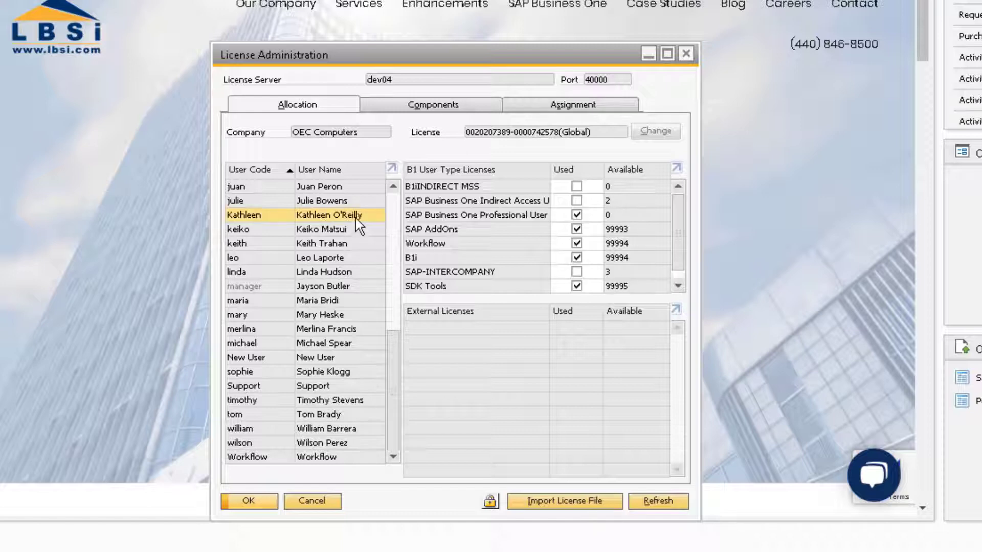
{"action": "left_click", "coordinate": [577, 215]}
{"action": "left_click", "coordinate": [576, 229]}
{"action": "left_click", "coordinate": [576, 244]}
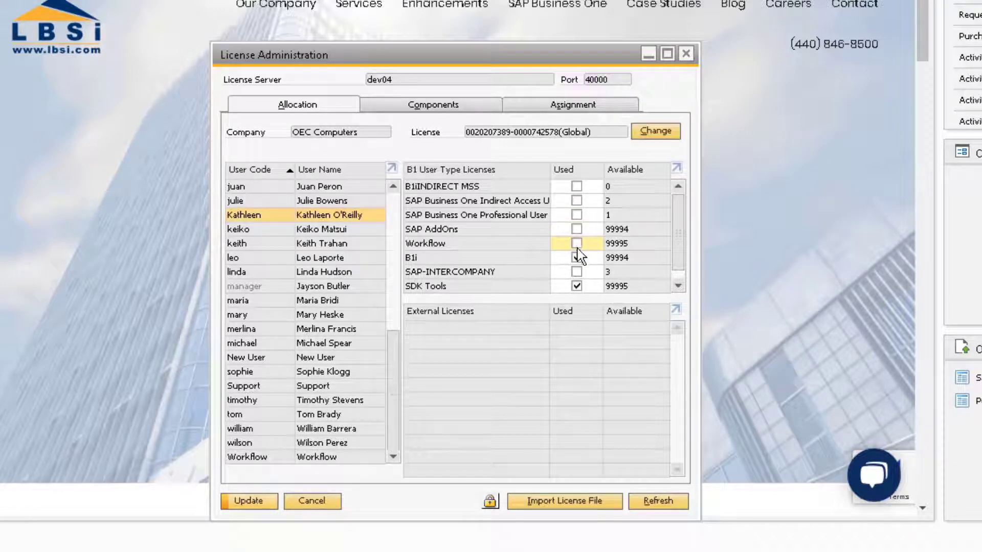
{"action": "left_click", "coordinate": [577, 258]}
{"action": "left_click", "coordinate": [576, 286]}
{"action": "scroll", "coordinate": [685, 284], "scroll_direction": "down", "scroll_amount": 1}
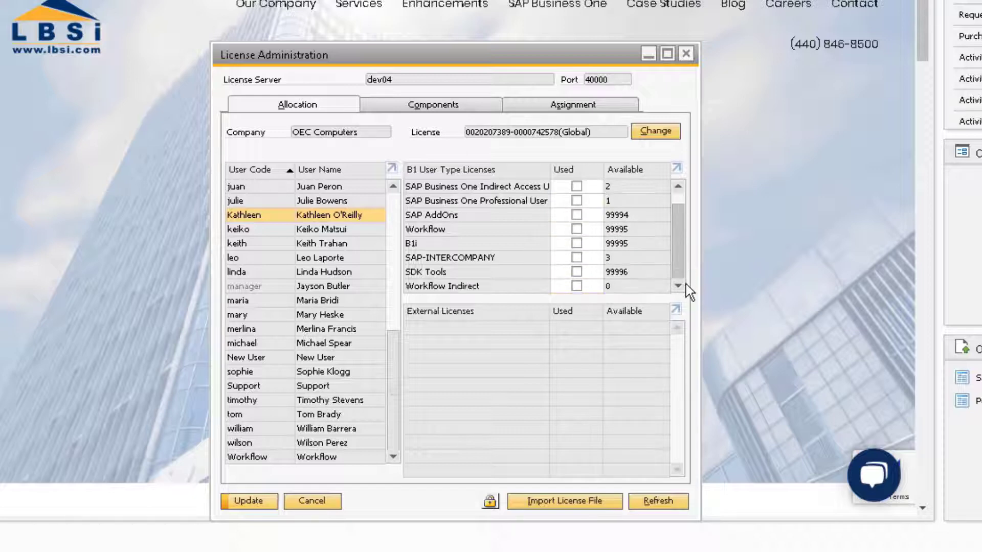
{"action": "scroll", "coordinate": [682, 225], "scroll_direction": "up", "scroll_amount": 1}
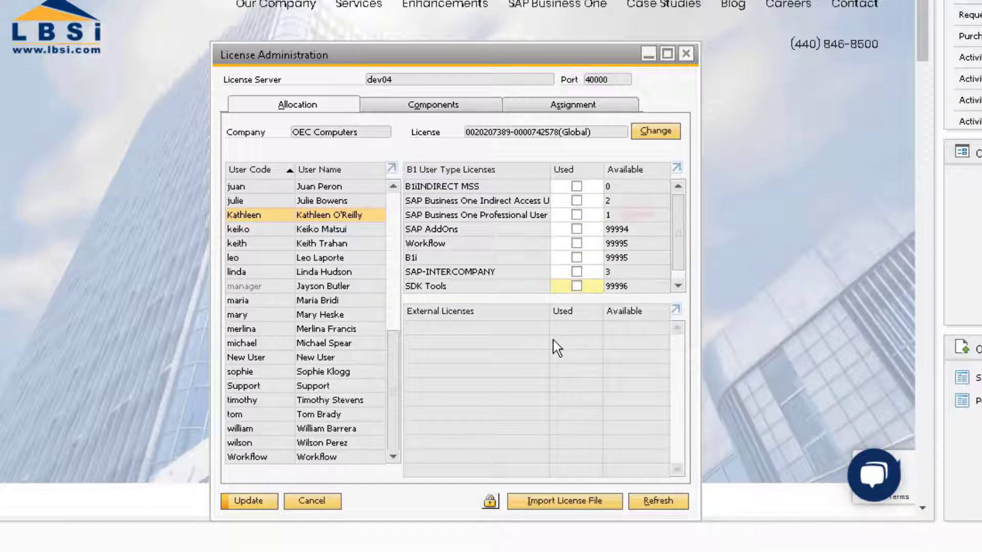
{"action": "left_click_drag", "start_coordinate": [394, 344], "coordinate": [393, 189]}
- Tick Professional User, SAP AddOns, Workflow, B1i and SDK Tools for the sixth user and Update
{"action": "left_click", "coordinate": [300, 259]}
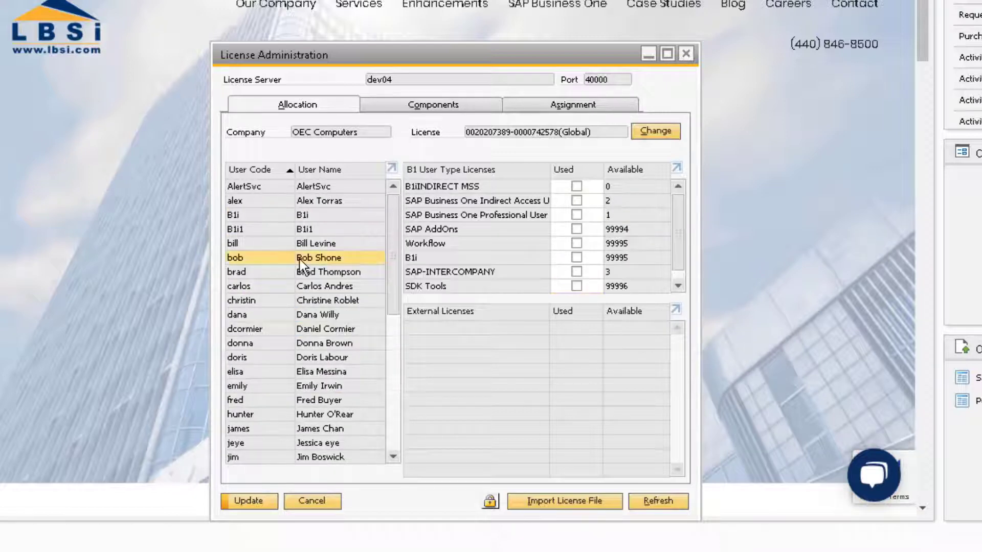
{"action": "left_click", "coordinate": [577, 215]}
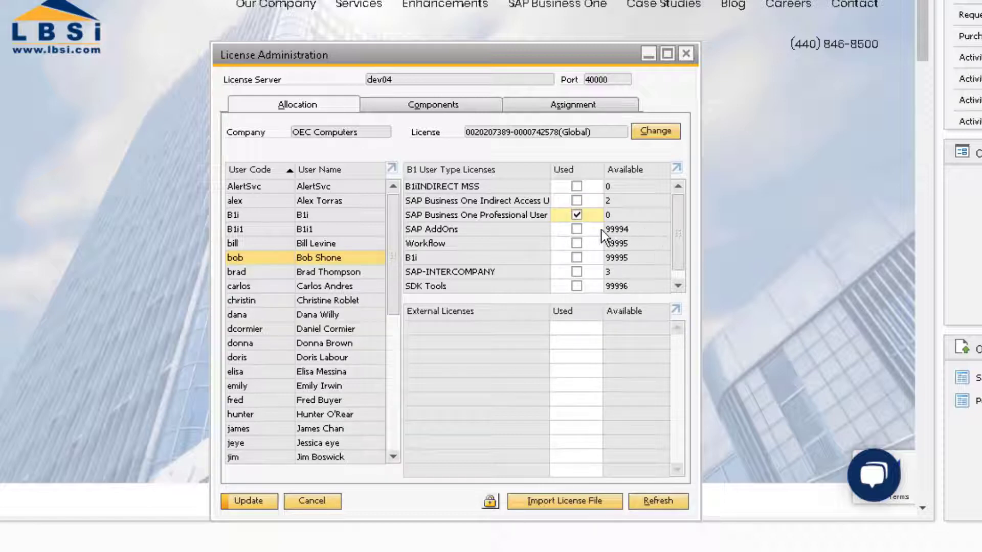
{"action": "left_click", "coordinate": [577, 229]}
{"action": "left_click", "coordinate": [577, 244]}
{"action": "left_click", "coordinate": [577, 258]}
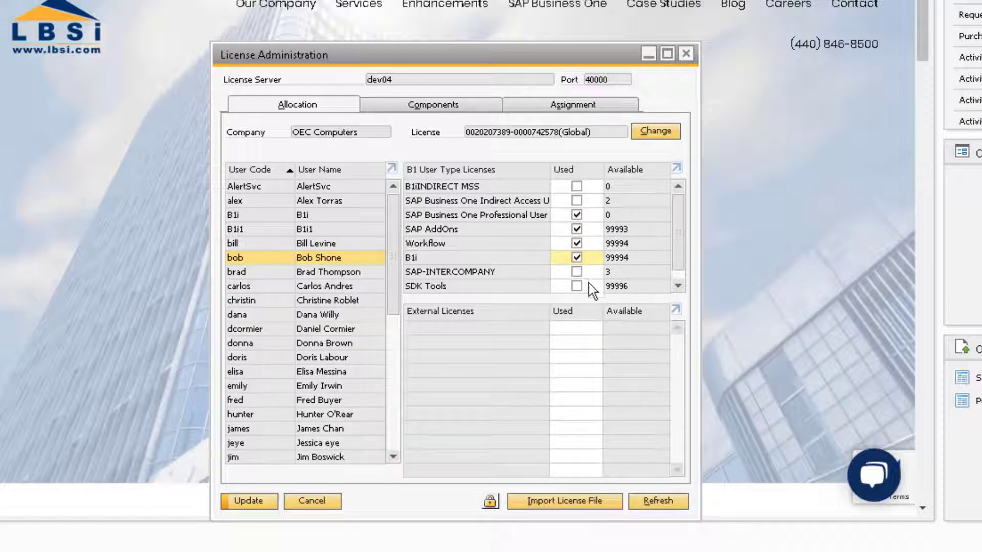
{"action": "left_click", "coordinate": [577, 286]}
{"action": "scroll", "coordinate": [679, 256], "scroll_direction": "down", "scroll_amount": 1}
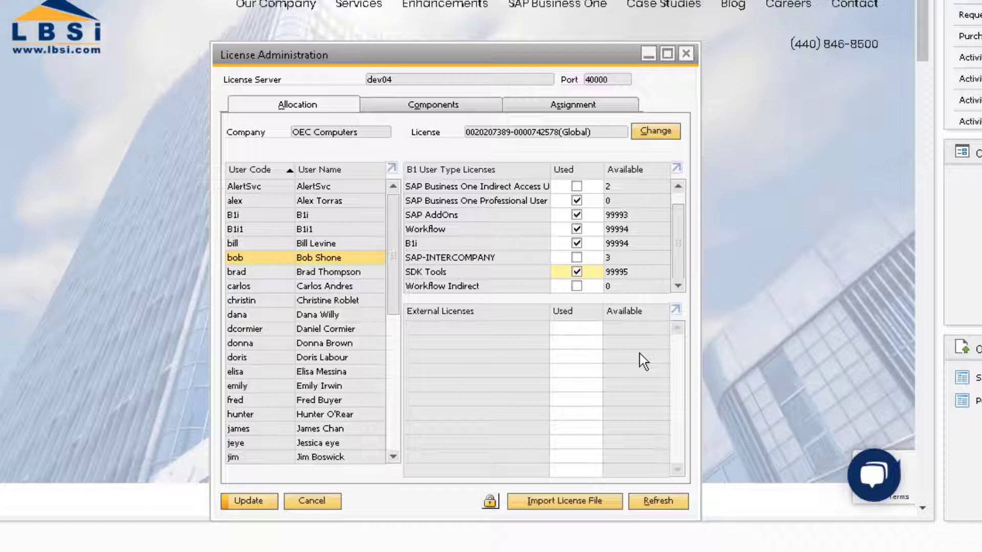
{"action": "left_click", "coordinate": [249, 502]}
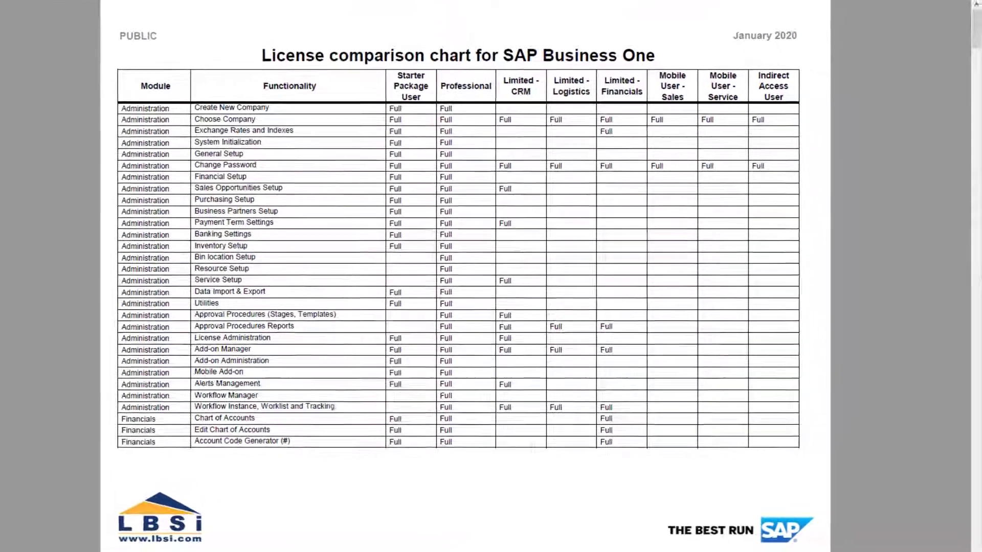
- Page through the license comparison chart to its footnotes, then enter the support e-mail as recipient
{"action": "key", "text": "Page_Down"}
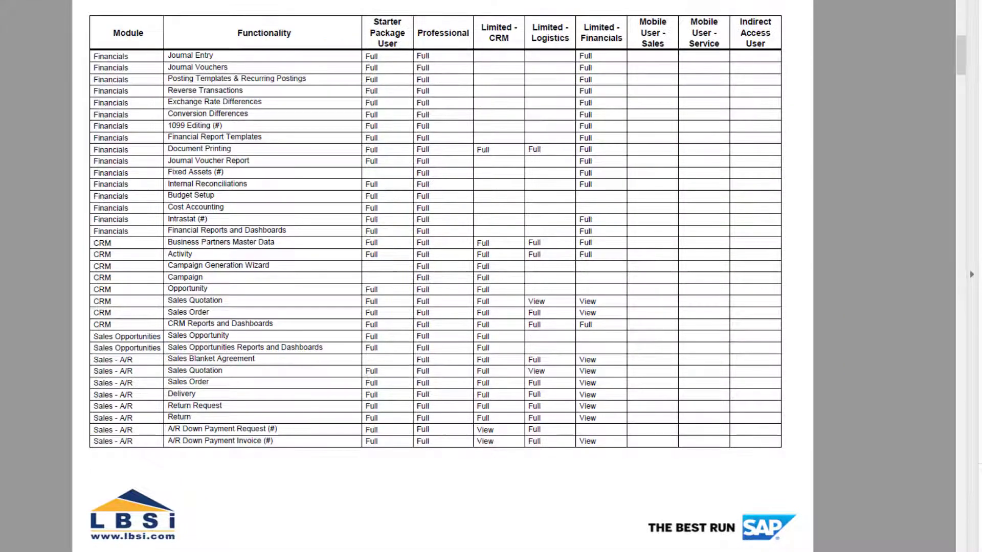
{"action": "key", "text": "Page_Down"}
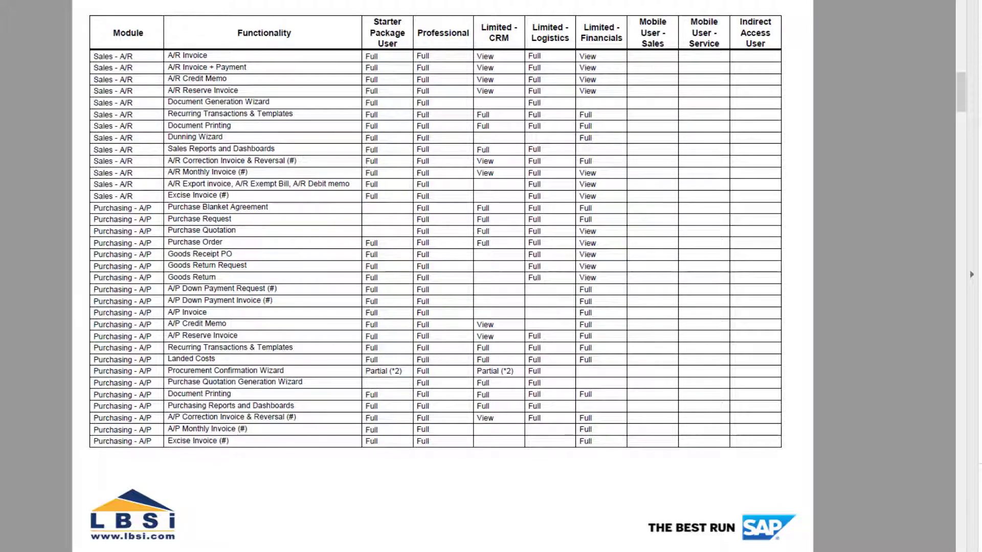
{"action": "key", "text": "Page_Down"}
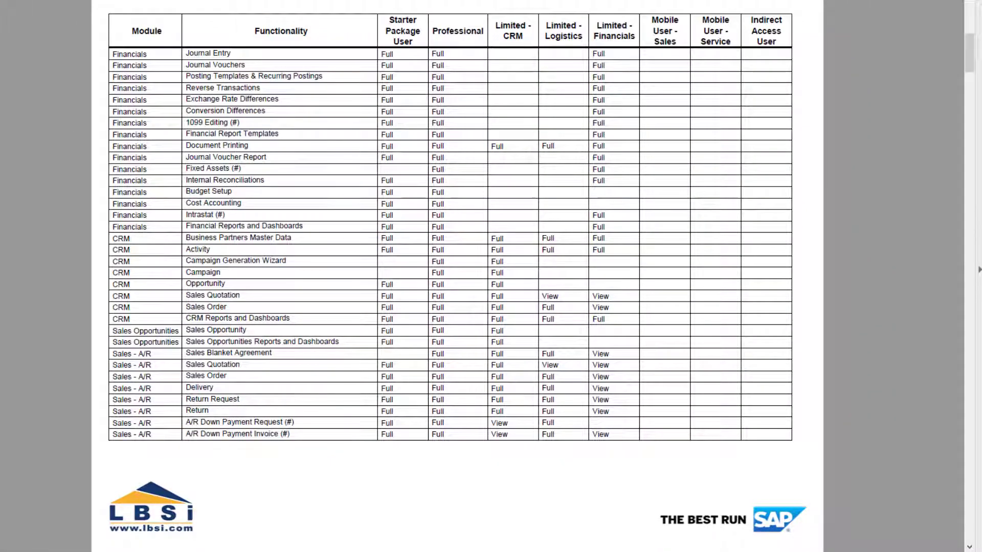
{"action": "key", "text": "Page_Down"}
{"action": "key", "text": "Page_Down"}
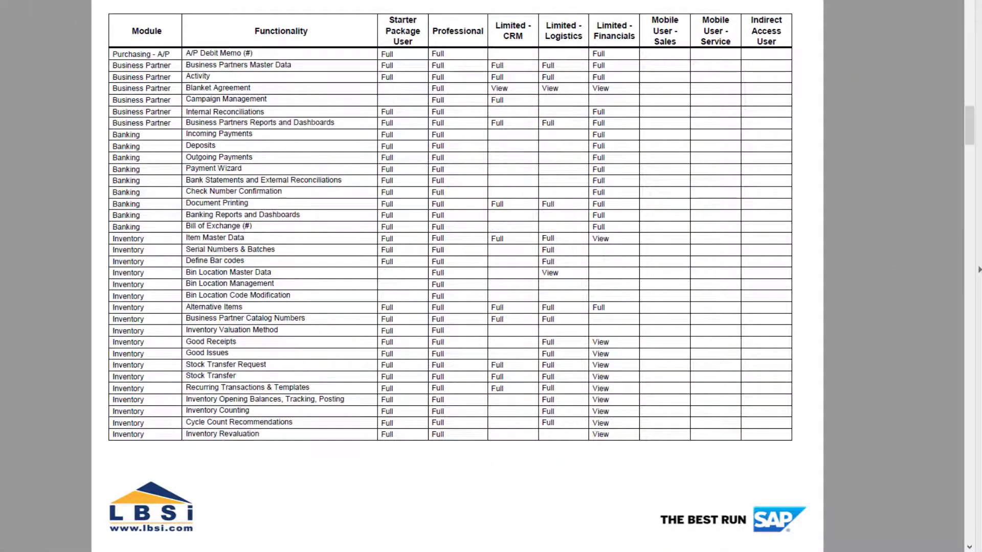
{"action": "key", "text": "Page_Down"}
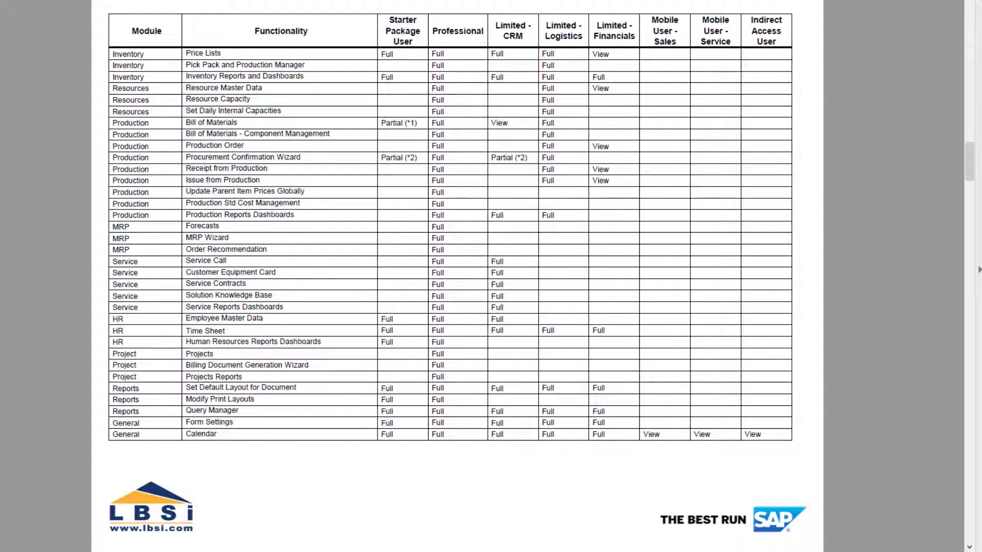
{"action": "key", "text": "Page_Down"}
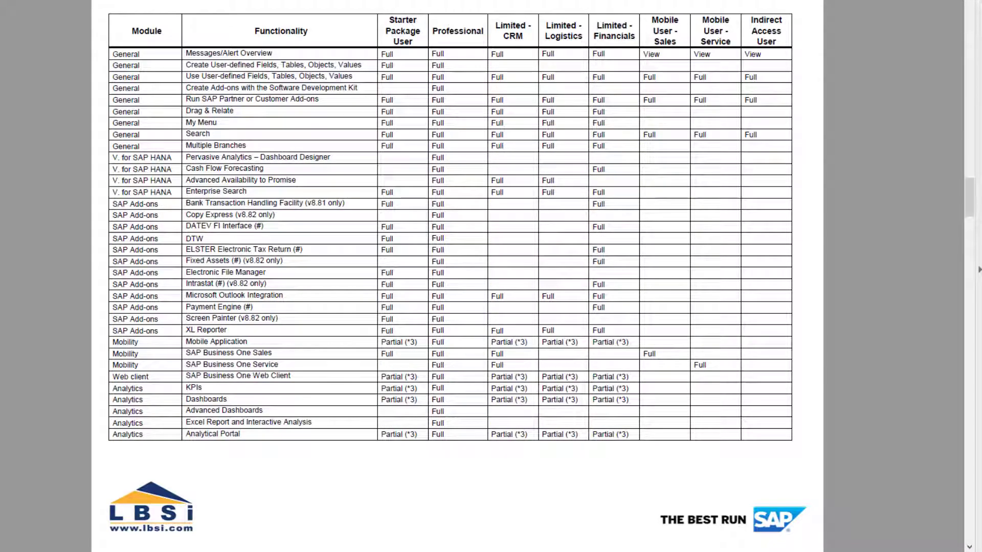
{"action": "scroll", "coordinate": [450, 245], "scroll_direction": "down", "scroll_amount": 3}
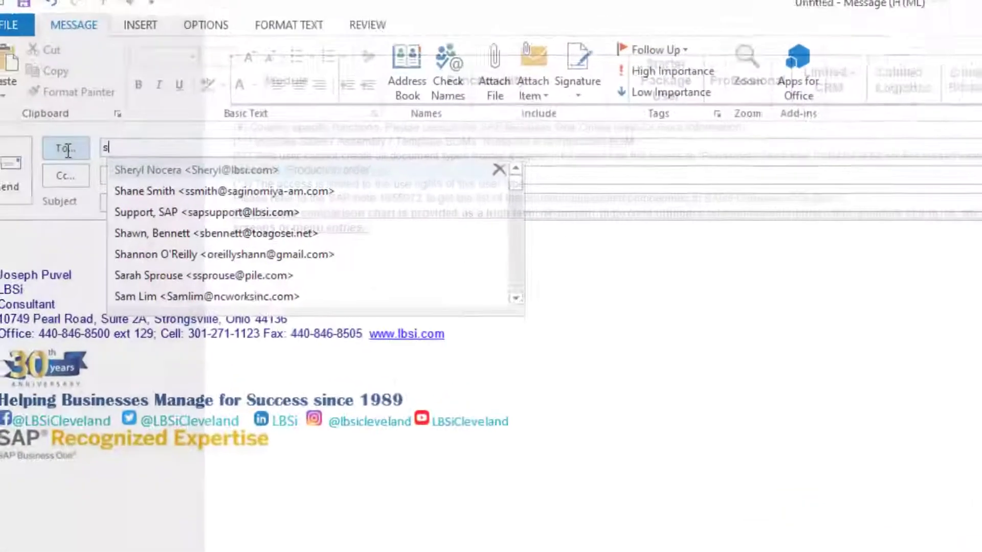
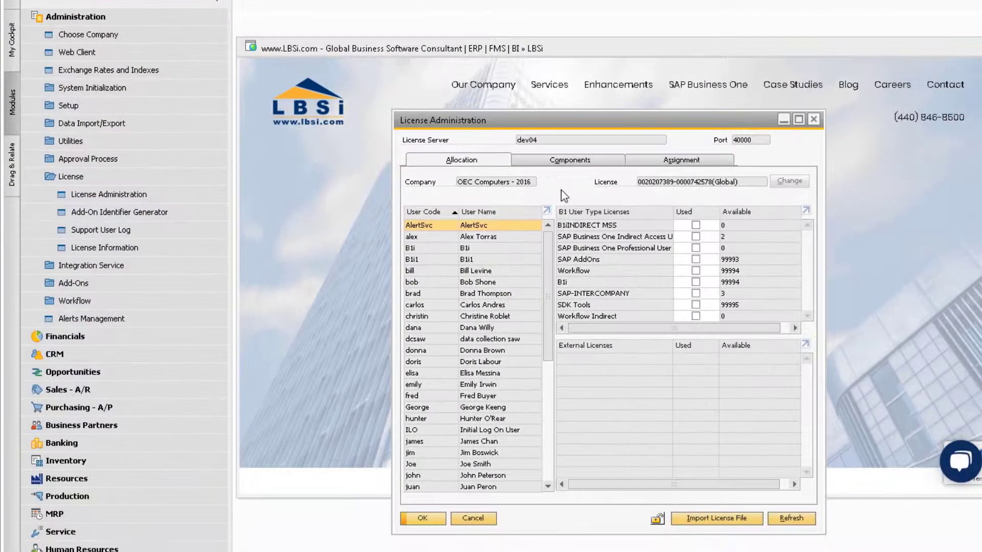
- Check the user's assigned licences, then open General Authorizations under System Initialization
{"action": "left_click", "coordinate": [498, 283]}
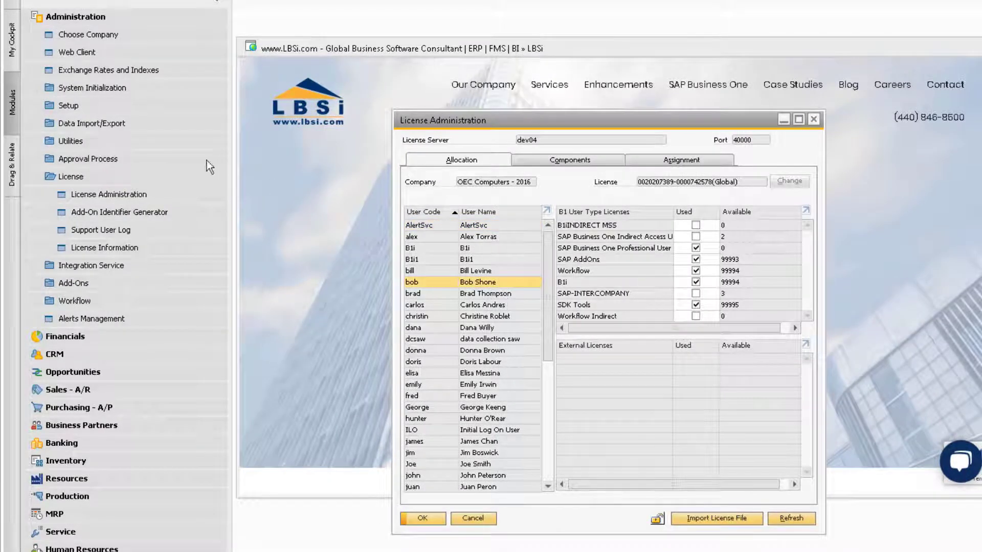
{"action": "left_click", "coordinate": [81, 177]}
{"action": "left_click", "coordinate": [105, 86]}
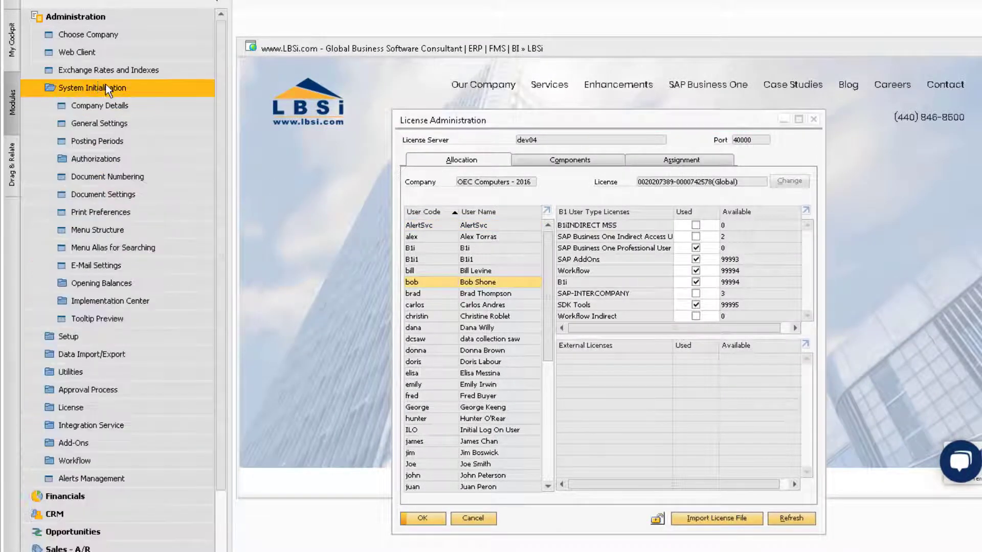
{"action": "left_click", "coordinate": [101, 157]}
{"action": "left_click", "coordinate": [114, 176]}
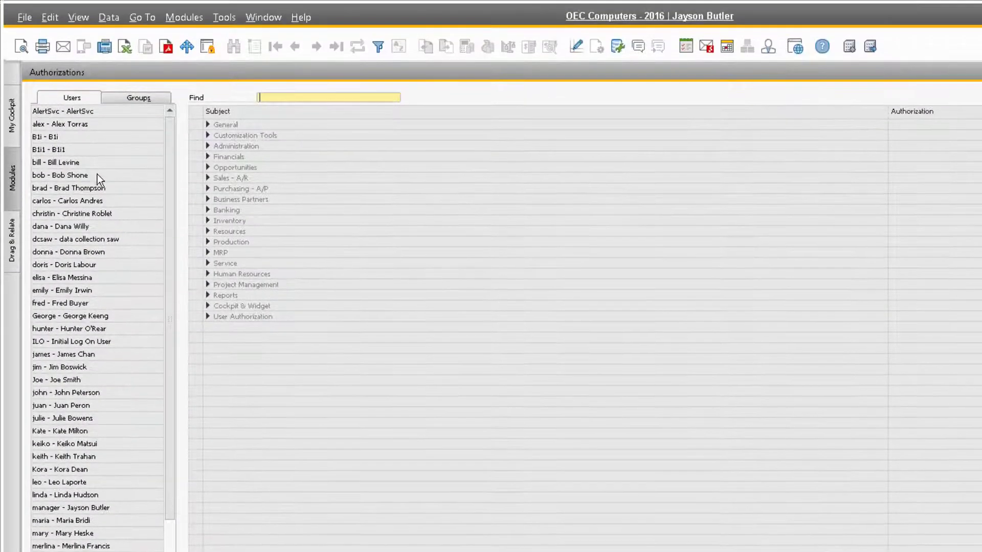
- Load the user's authorizations, expand Production, and list the Bill of Materials authorization choices
{"action": "left_click", "coordinate": [97, 99]}
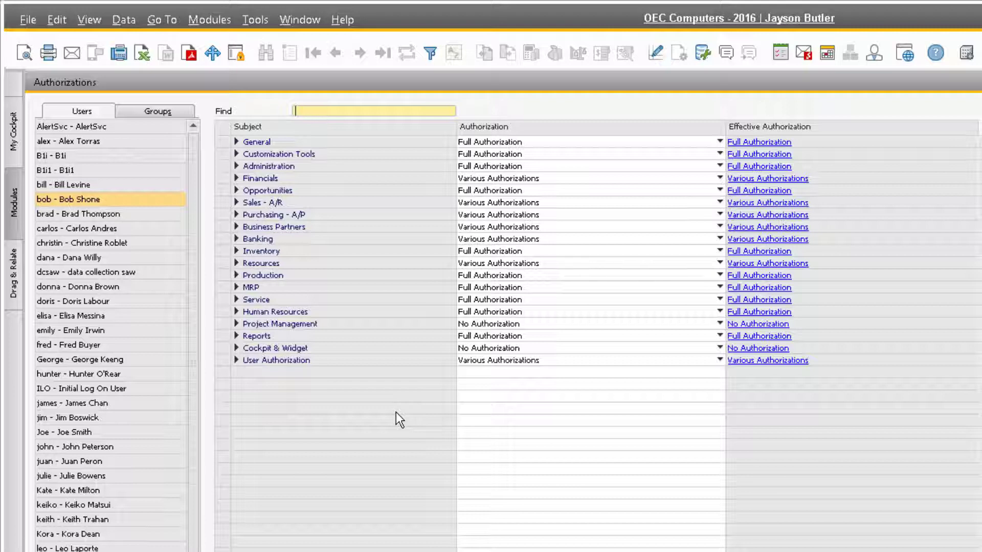
{"action": "left_click", "coordinate": [237, 275]}
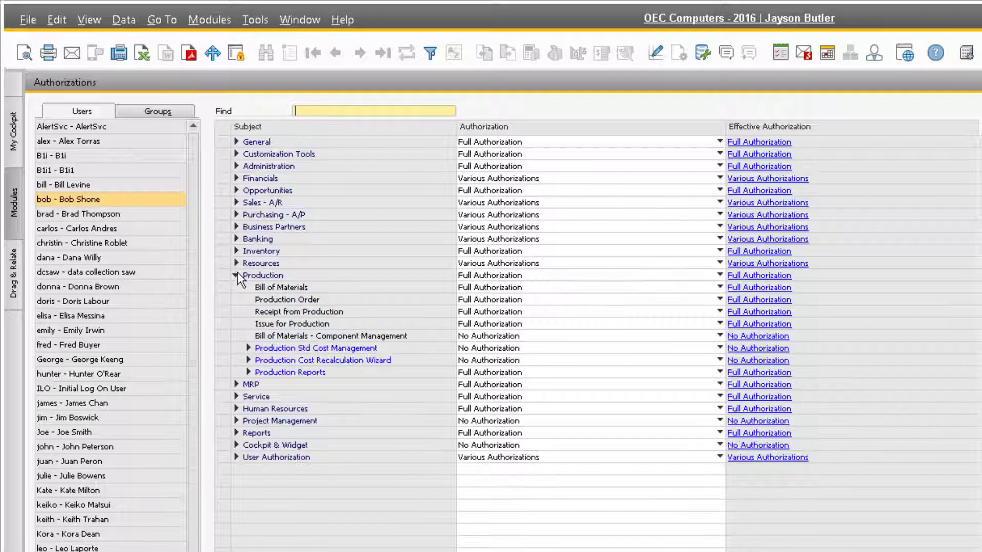
{"action": "left_click", "coordinate": [538, 287]}
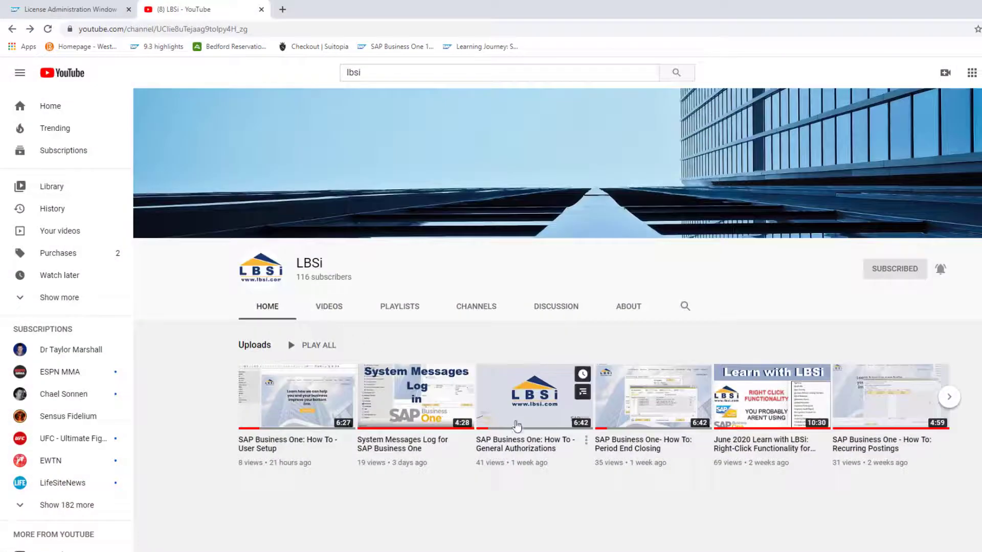
- Open the Period End Closing video and pause it
{"action": "left_click", "coordinate": [548, 453]}
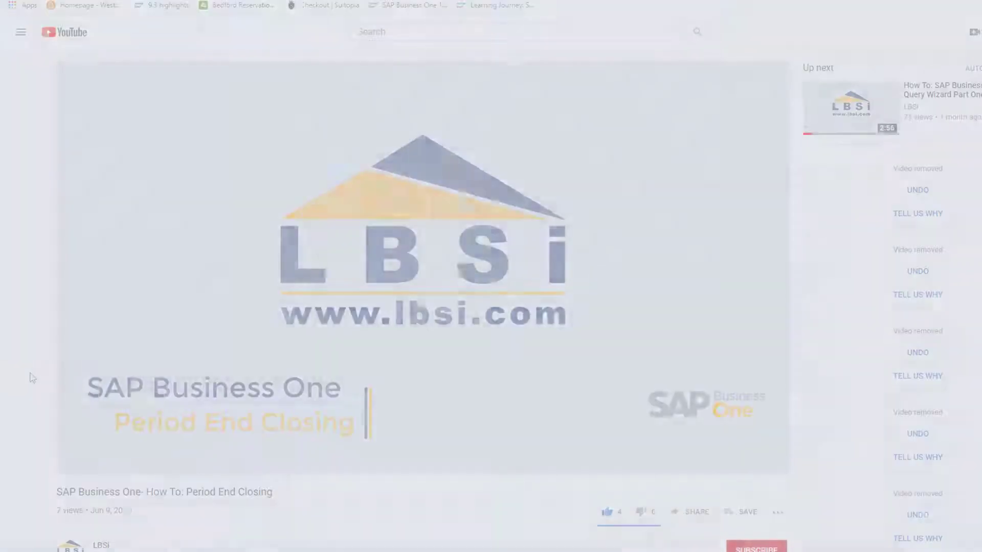
{"action": "key", "text": "space"}
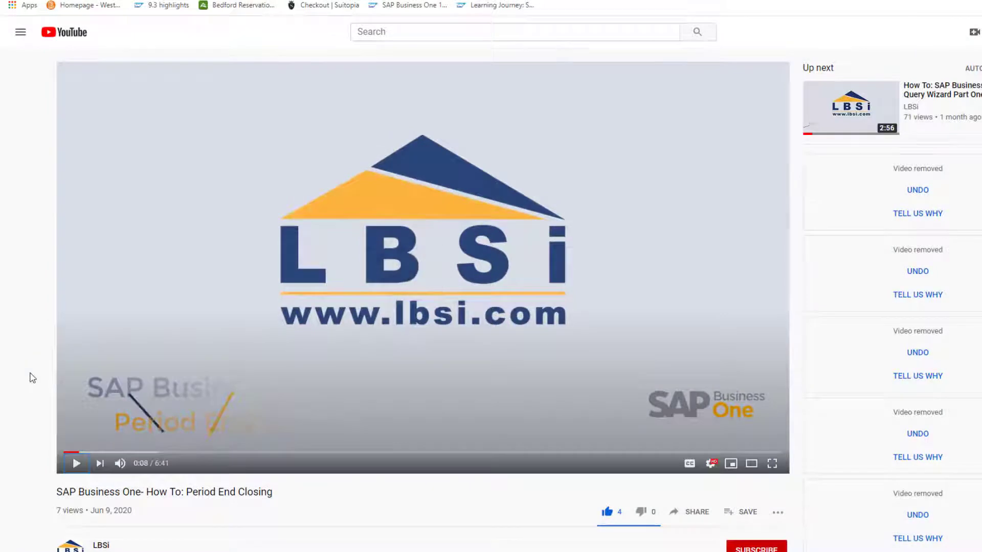
{"action": "scroll", "coordinate": [32, 377], "scroll_direction": "down", "scroll_amount": 2}
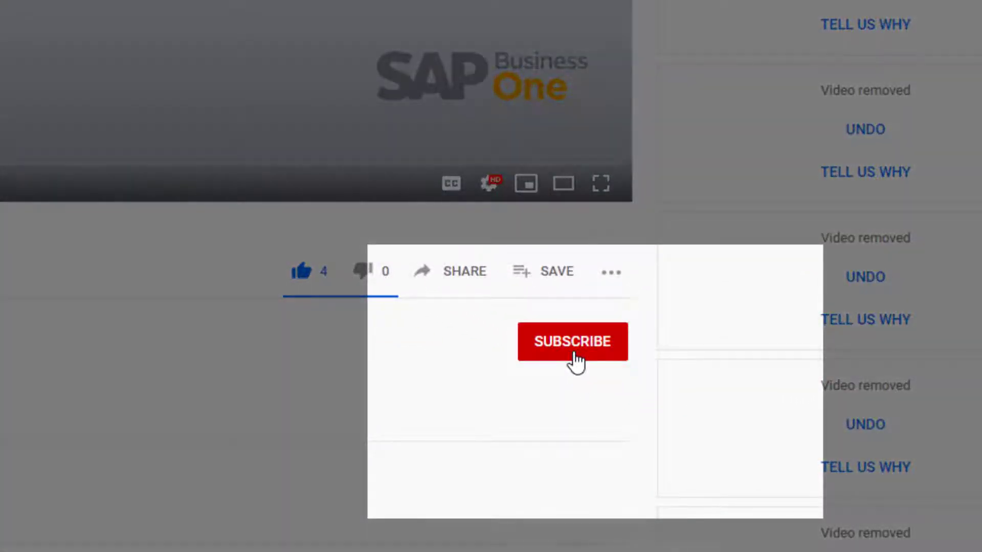
- Subscribe to LBSi with All notifications, then browse the channel's next set of uploads
{"action": "left_click", "coordinate": [576, 359]}
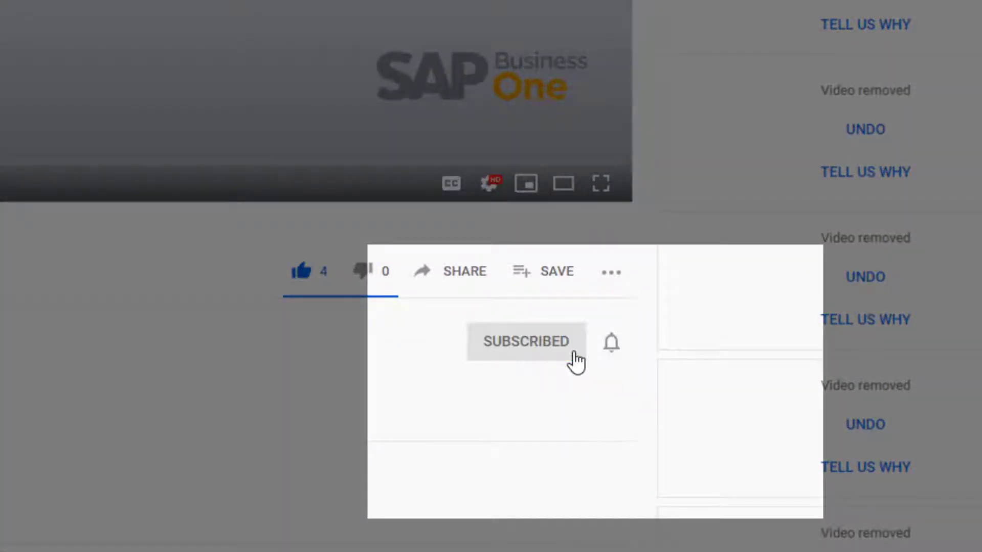
{"action": "left_click", "coordinate": [610, 348]}
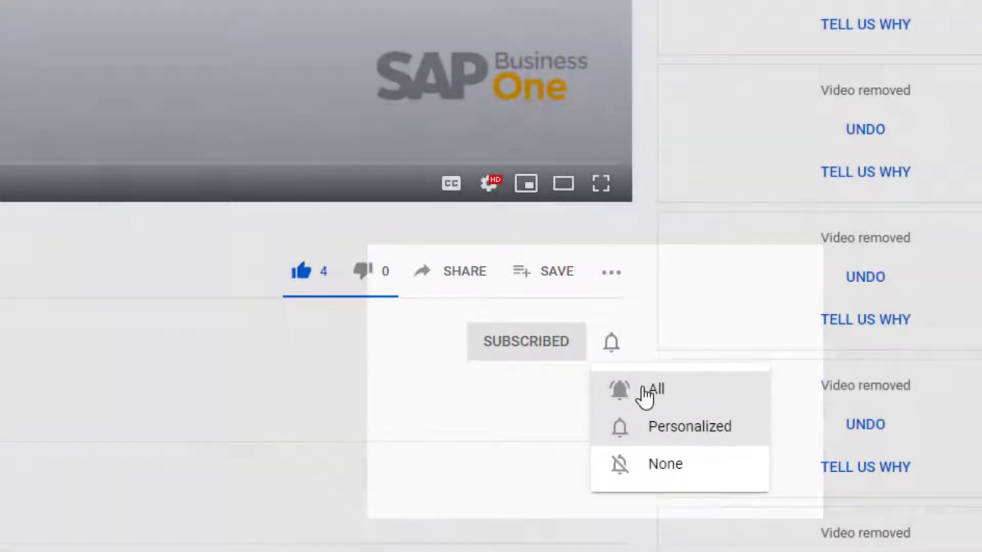
{"action": "left_click", "coordinate": [644, 392]}
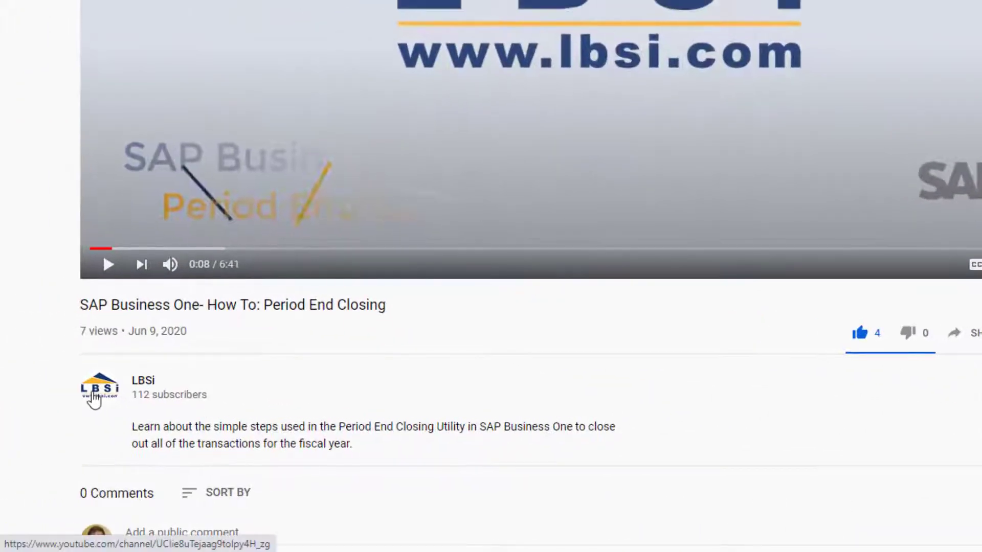
{"action": "left_click", "coordinate": [94, 399]}
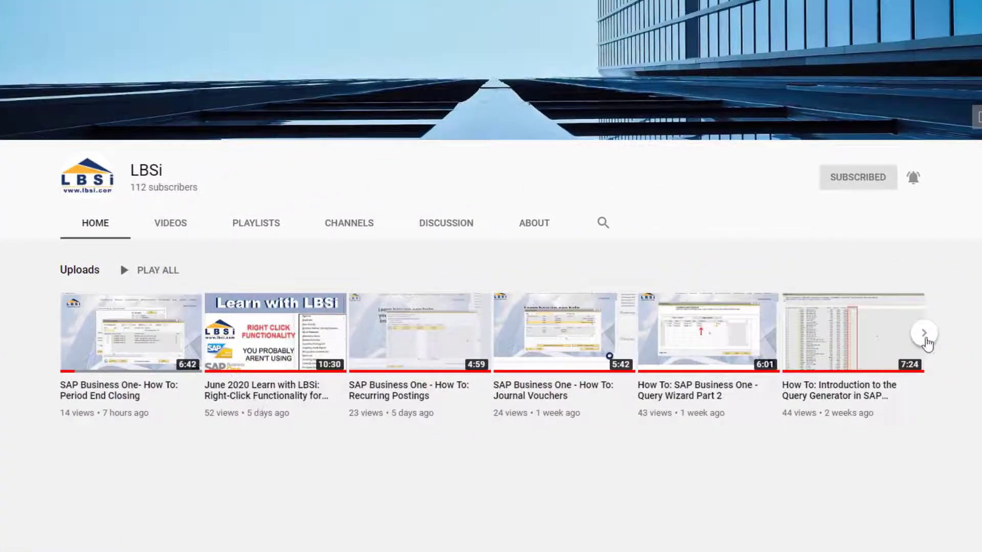
{"action": "left_click", "coordinate": [926, 340]}
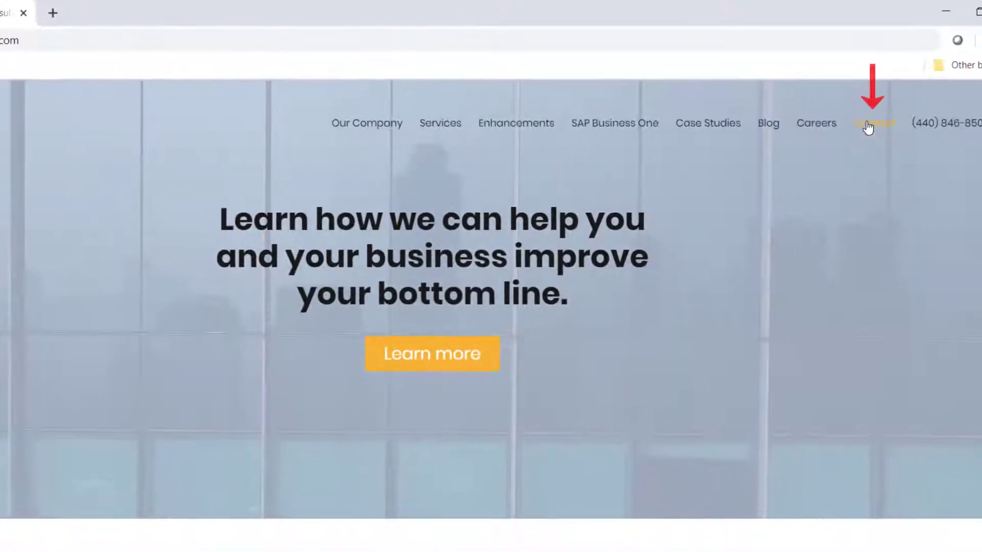
- Go to the LBSi Contact Us page and scroll down to its contact form
{"action": "left_click", "coordinate": [868, 127]}
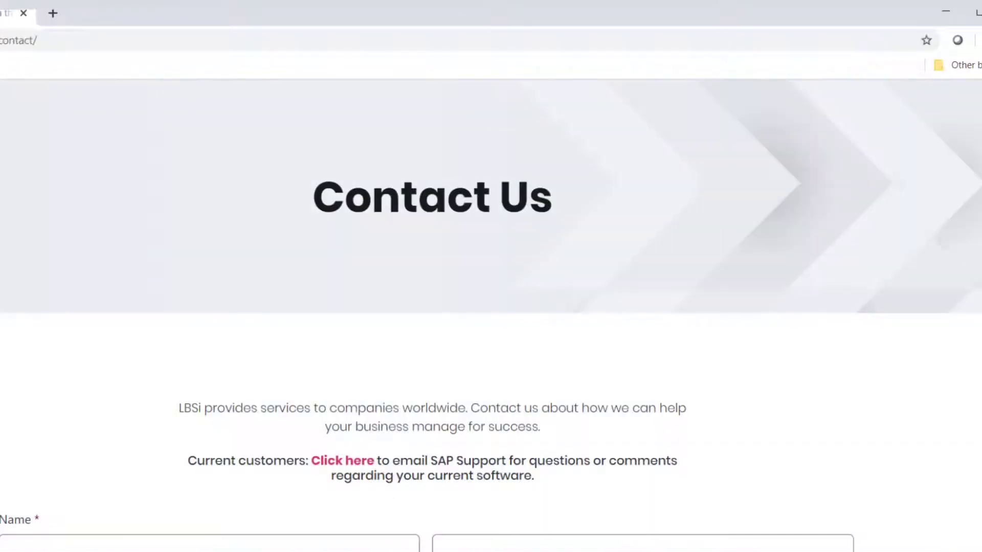
{"action": "scroll", "coordinate": [491, 307], "scroll_direction": "down", "scroll_amount": 5}
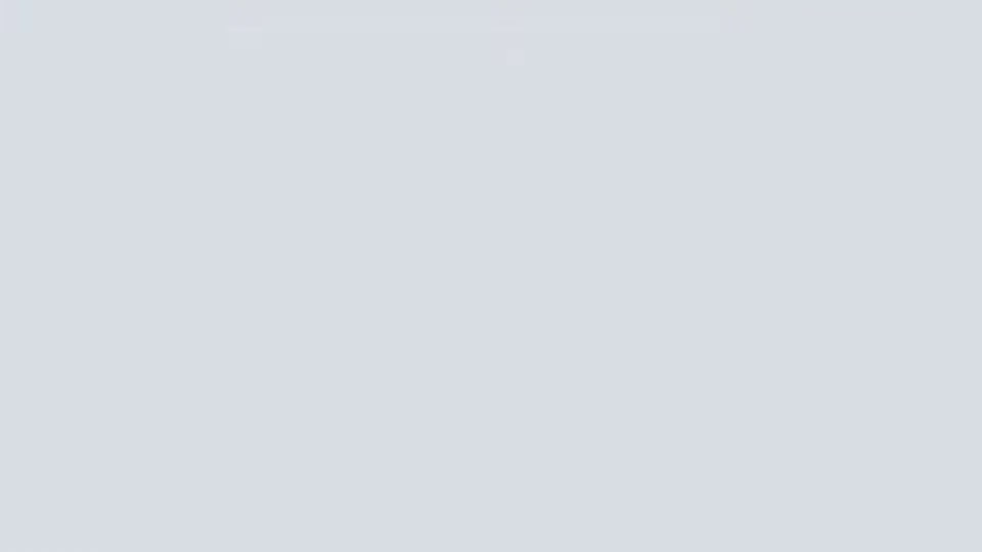